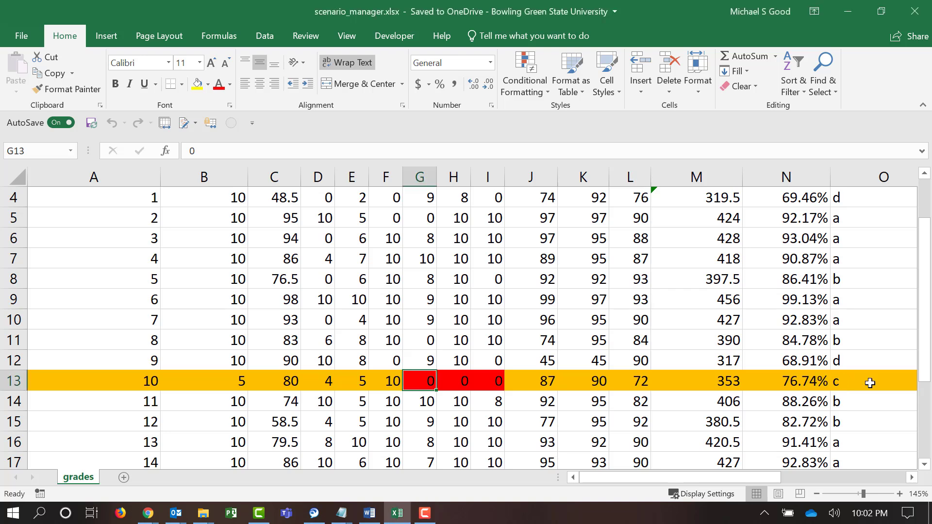
Select student 10's three missed quiz scores, then move the selection off them.
left_click_drag(411, 381, 485, 382)
scroll(486, 383, "up", 1)
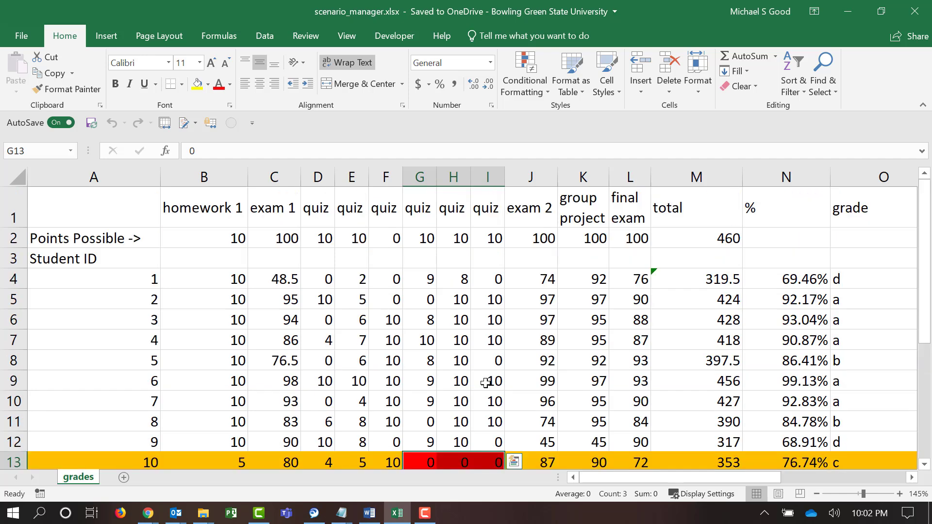
scroll(485, 383, "down", 1)
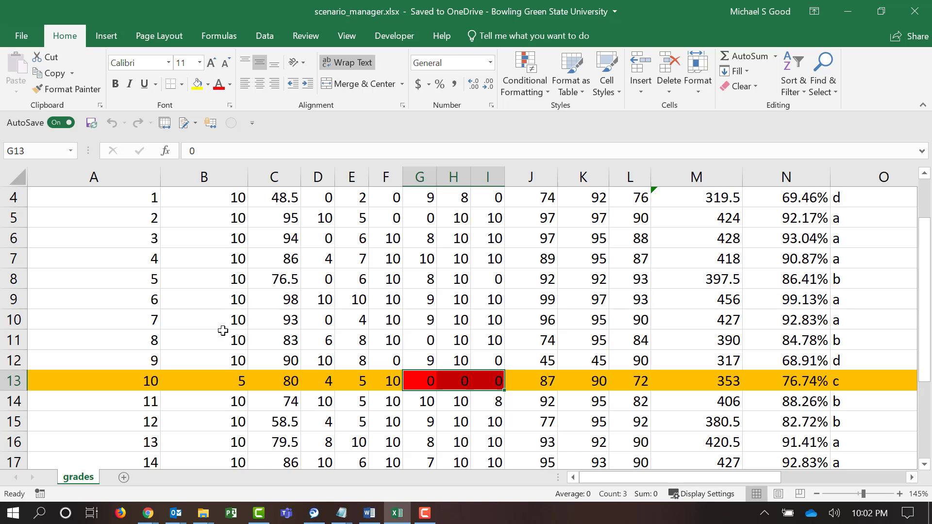
left_click(292, 328)
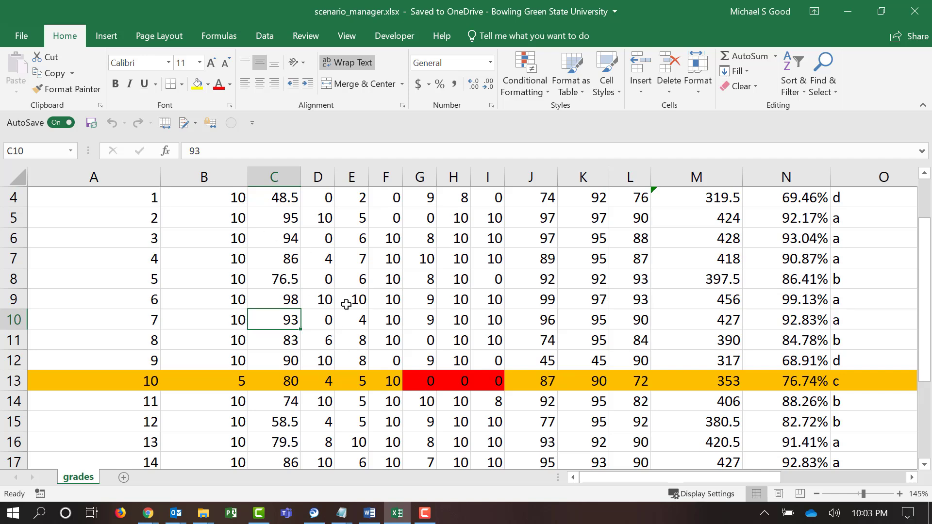
In Scenario Manager, start a new scenario named '50% on missed quizzes'.
left_click(267, 38)
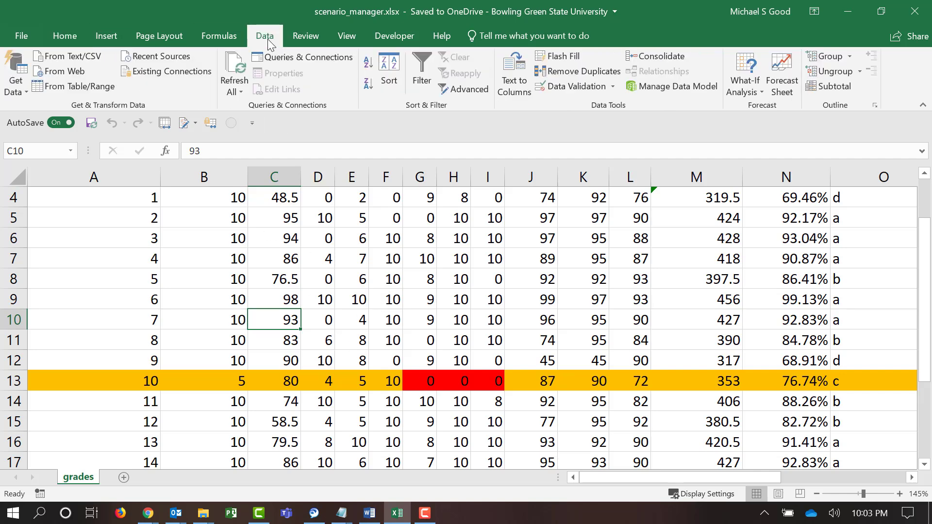
left_click(751, 92)
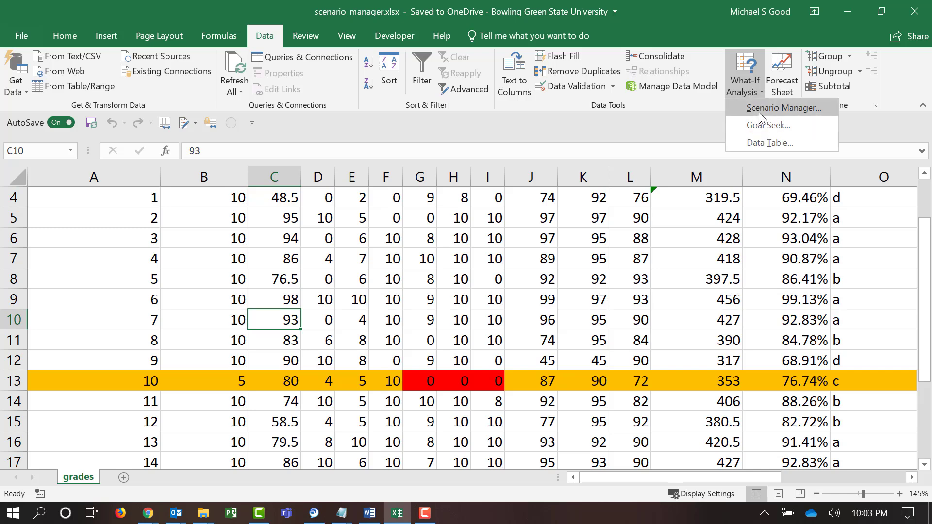
left_click(758, 112)
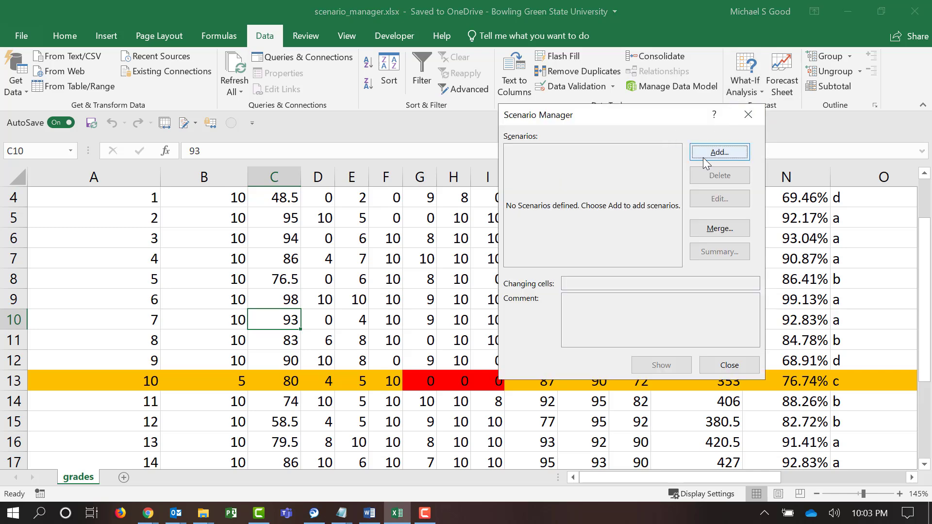
left_click(726, 156)
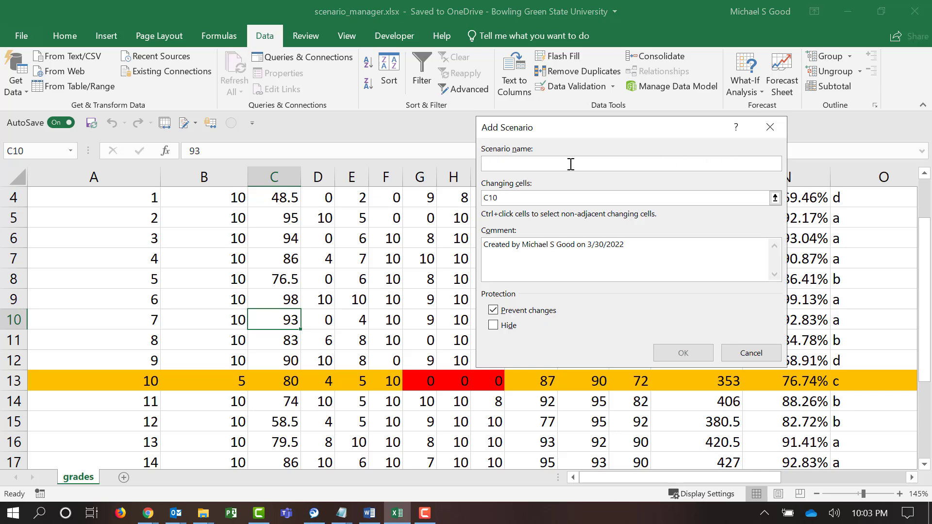
type("50")
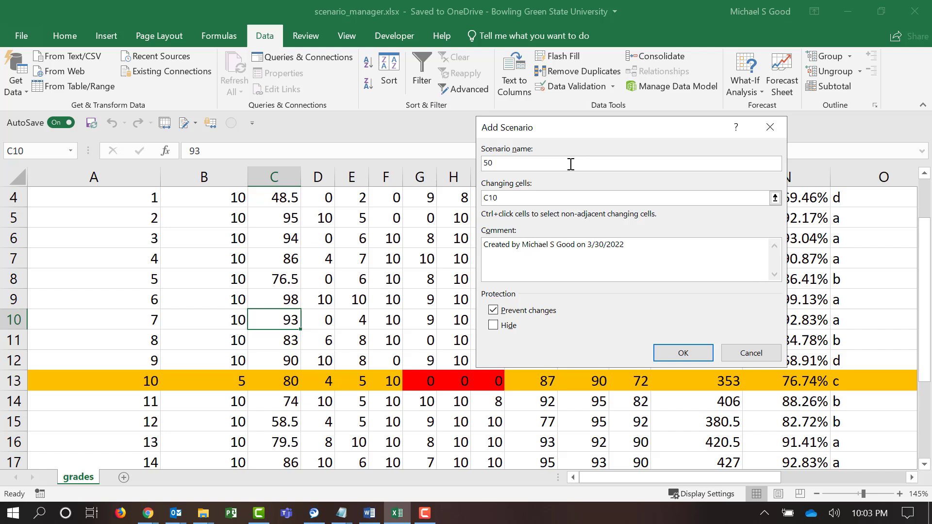
type("% on missed quizzes")
Set the scenario's changing cells to G13:I13 and confirm the scenario.
left_click(530, 202)
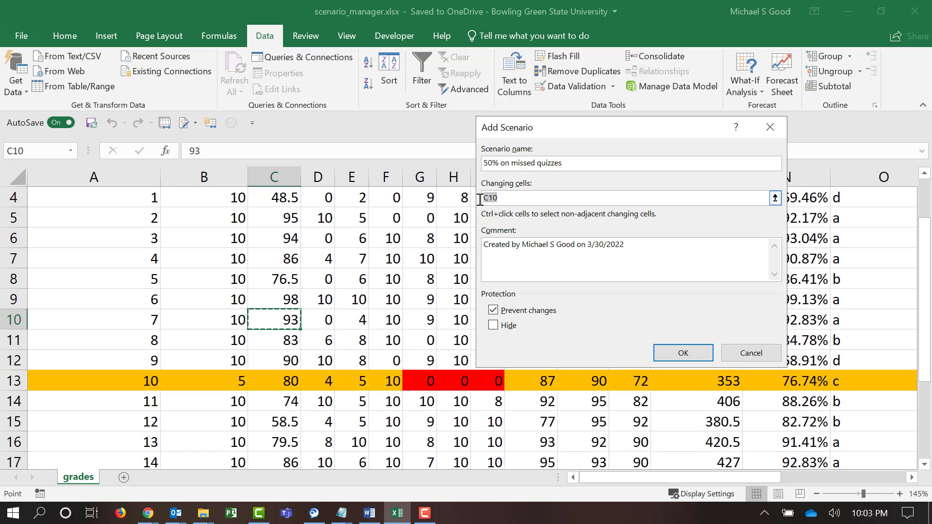
left_click(775, 197)
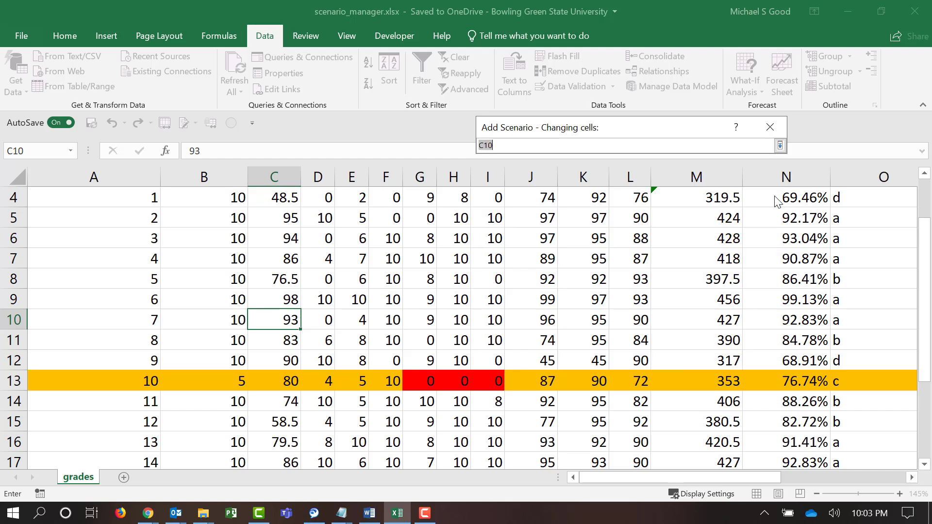
left_click(426, 382)
left_click_drag(426, 381, 496, 380)
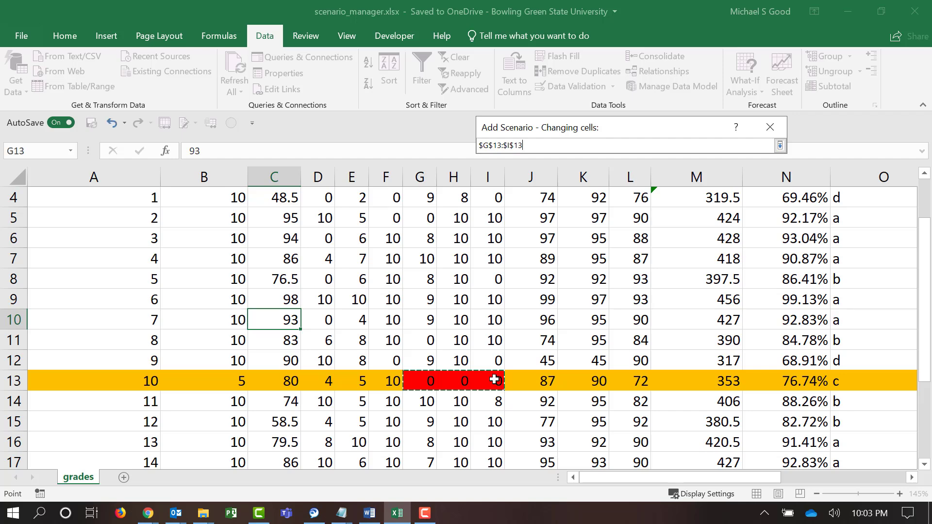
left_click(778, 146)
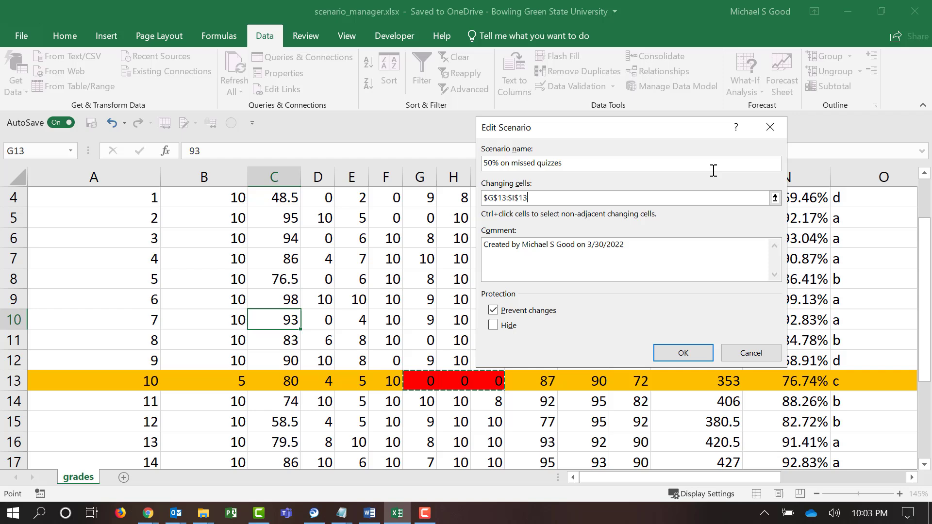
left_click(684, 357)
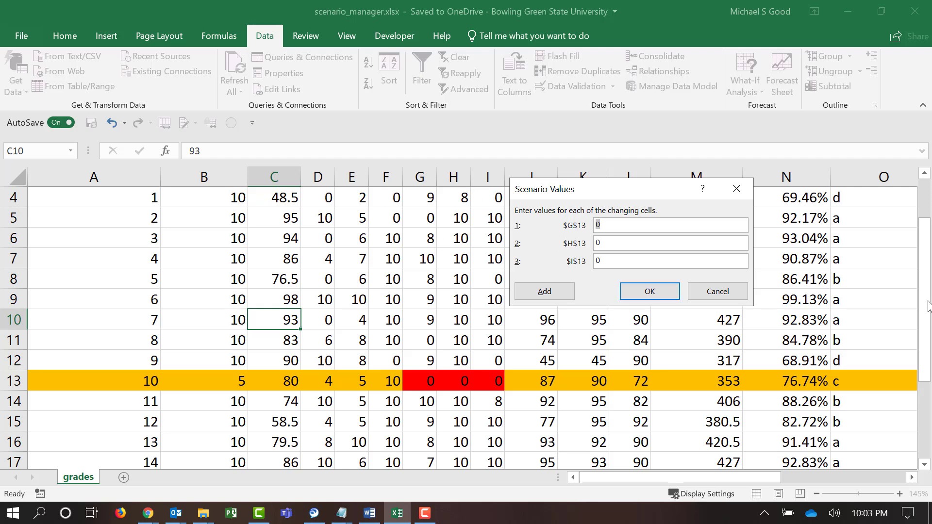
Enter 5 for each of the three quiz values in Scenario Values.
left_click(710, 294)
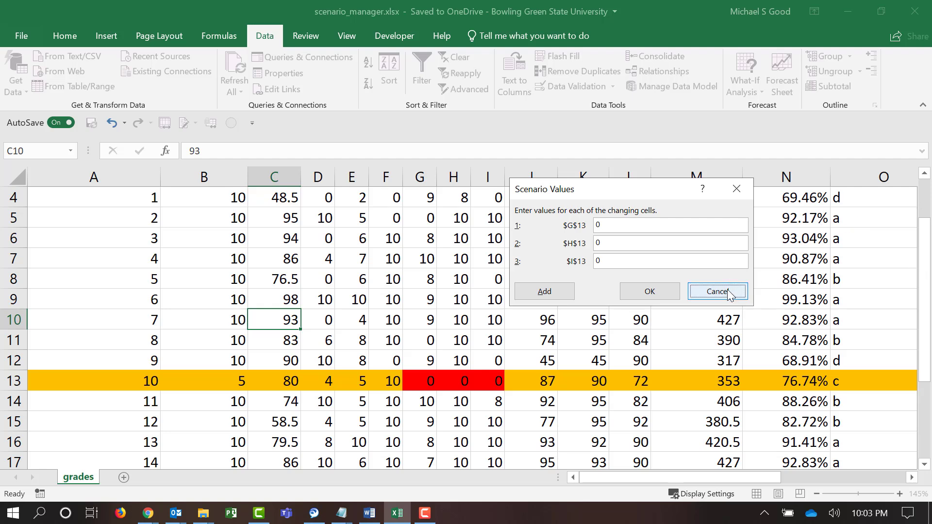
left_click(625, 230)
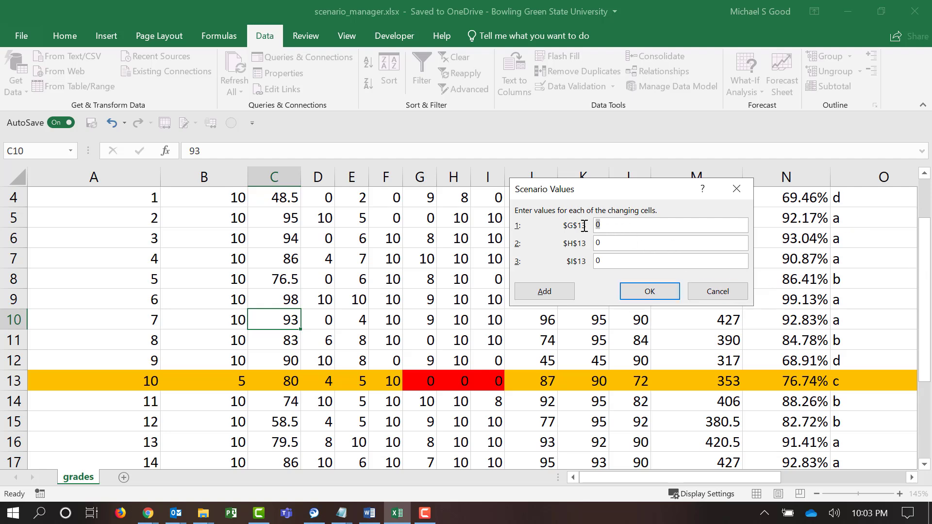
type("5")
key("Tab")
type("5")
key("Tab")
type("5")
Save the values and generate a Scenario Summary report with result cells N13:O13.
left_click(645, 294)
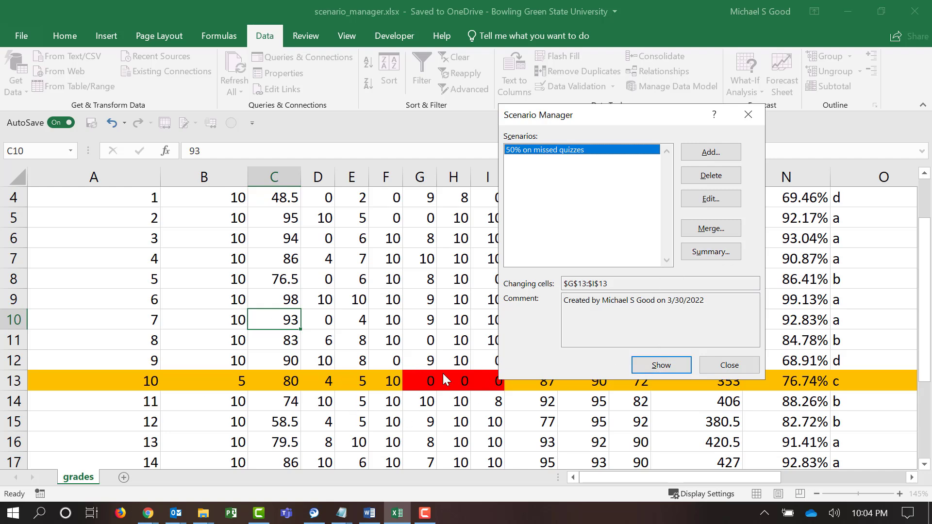
left_click(700, 253)
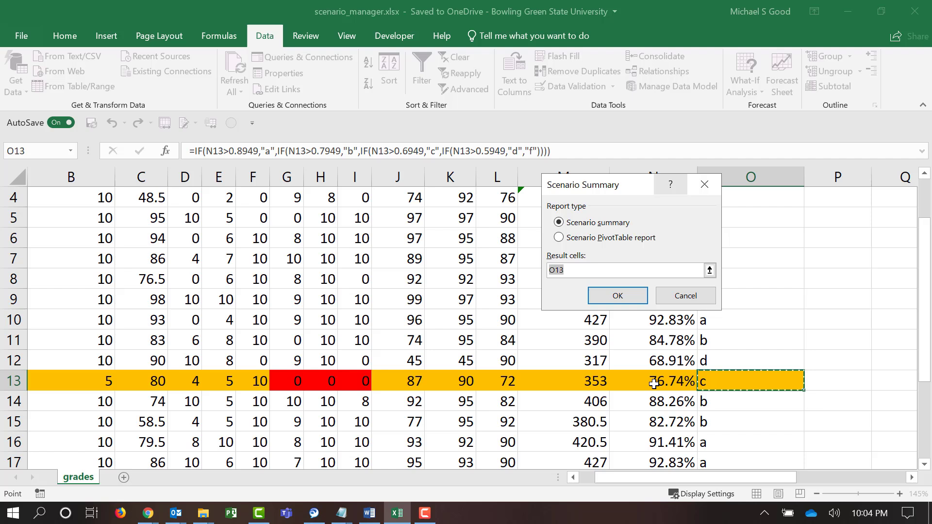
left_click_drag(653, 381, 724, 381)
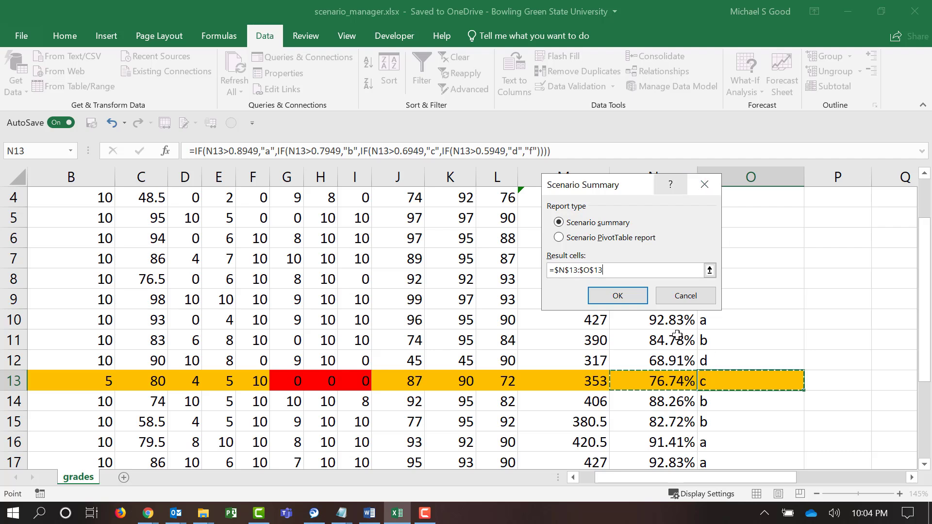
left_click(617, 292)
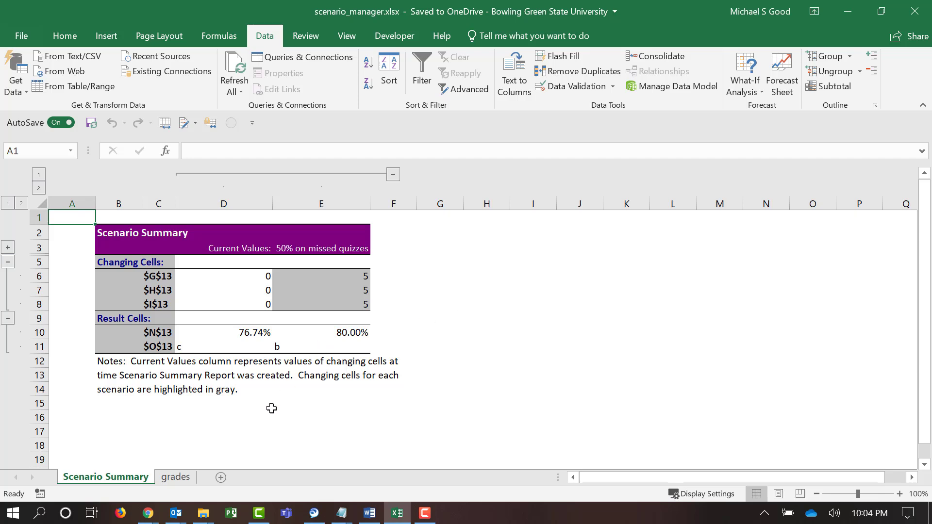
Go briefly to the grades sheet, then return to the Scenario Summary sheet.
left_click(174, 478)
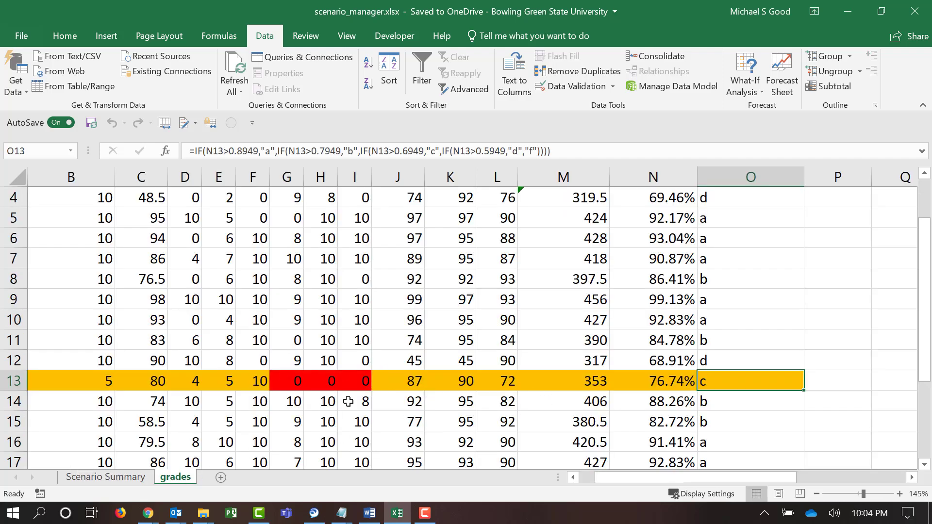
left_click(96, 477)
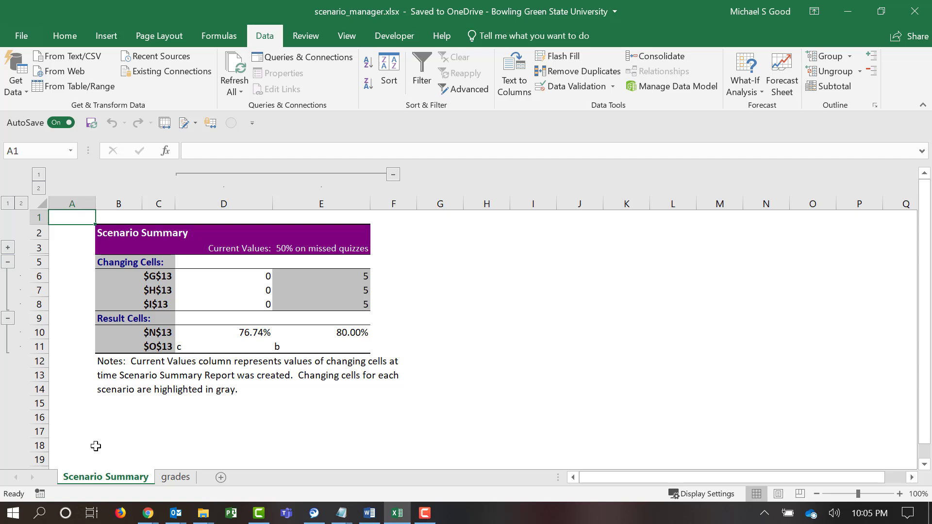
Relabel the $O$13 result row 'final letter grade' and auto-fit column C to show it.
left_click(166, 348)
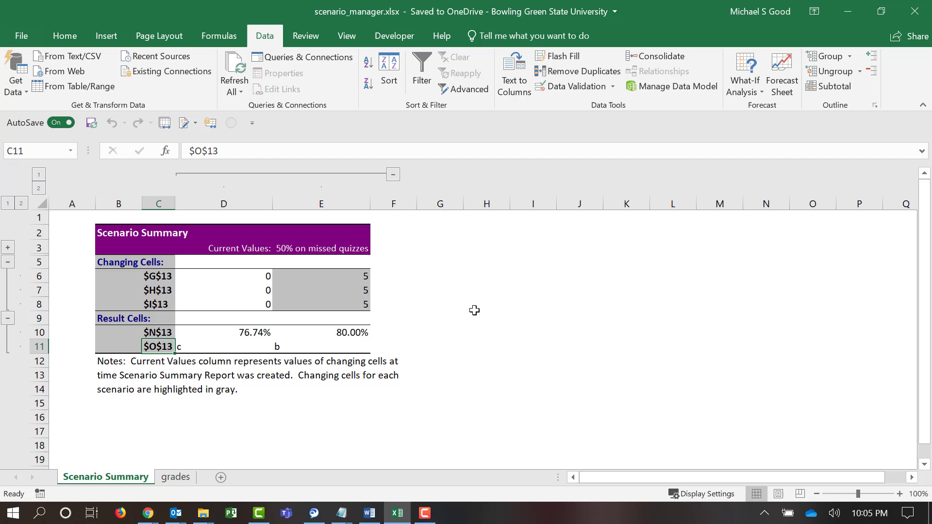
type("fin")
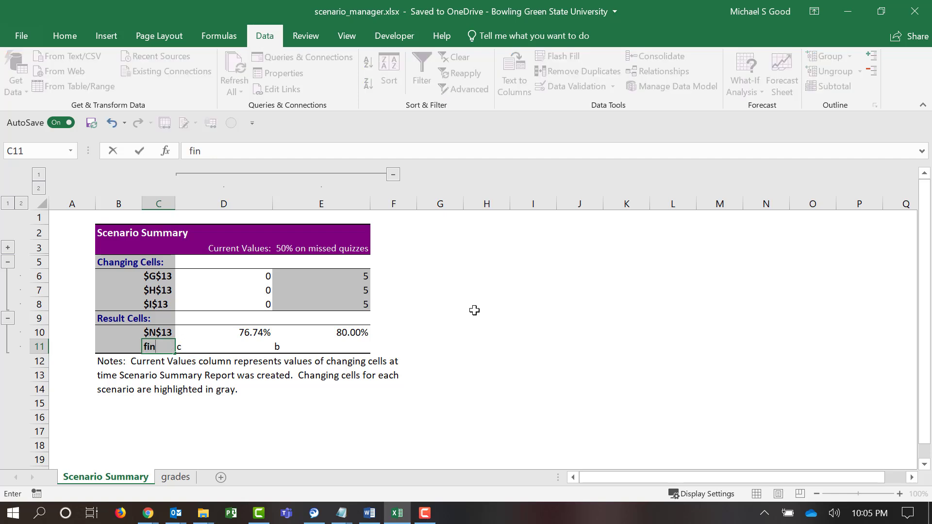
type("al letter grade")
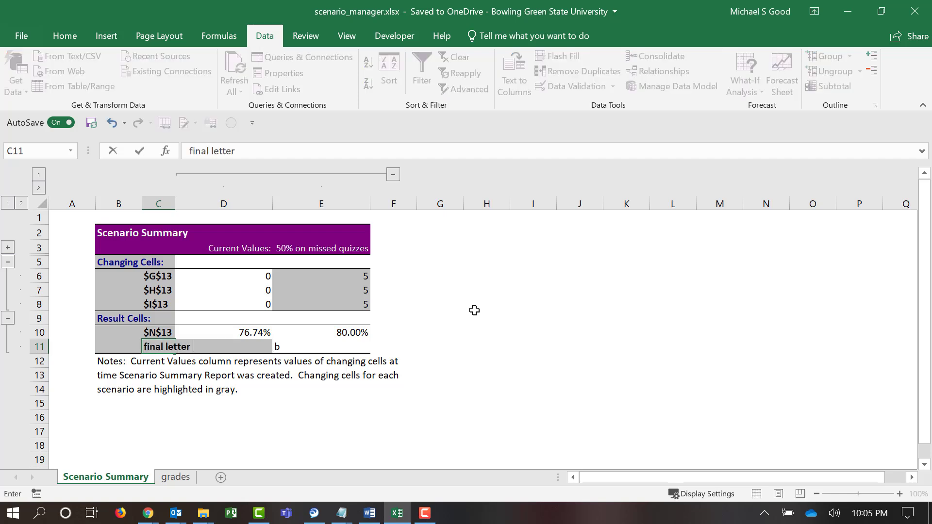
key("Return")
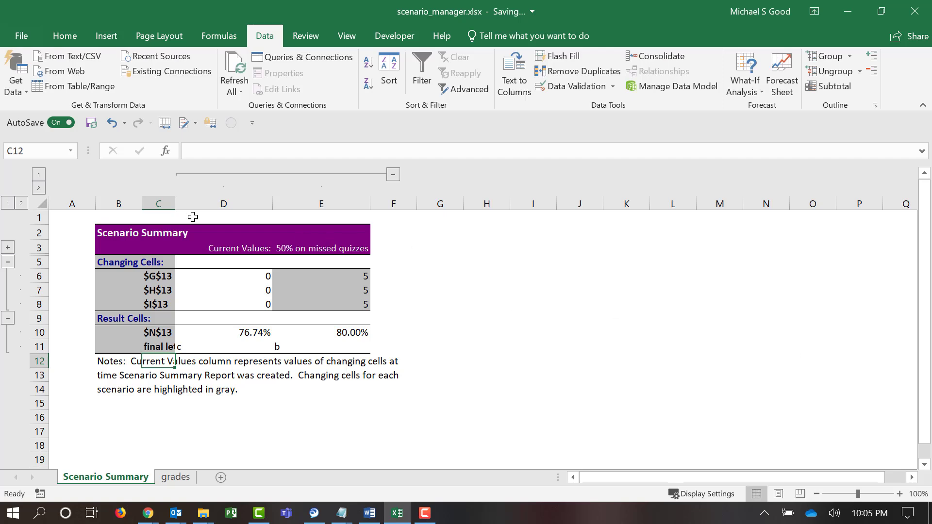
left_click_drag(176, 204, 177, 203)
double_click(177, 203)
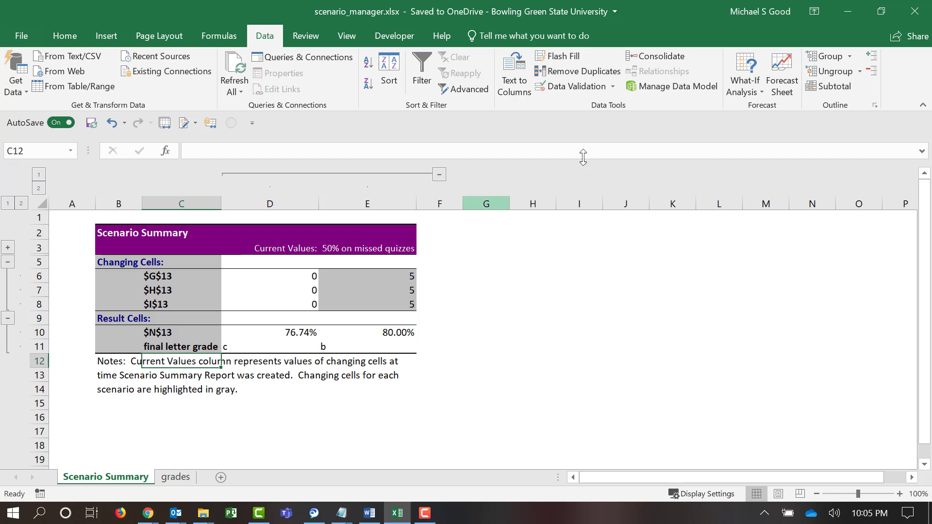
Open Scenario Manager on the summary sheet, find it empty, and return to the grades sheet.
left_click(750, 92)
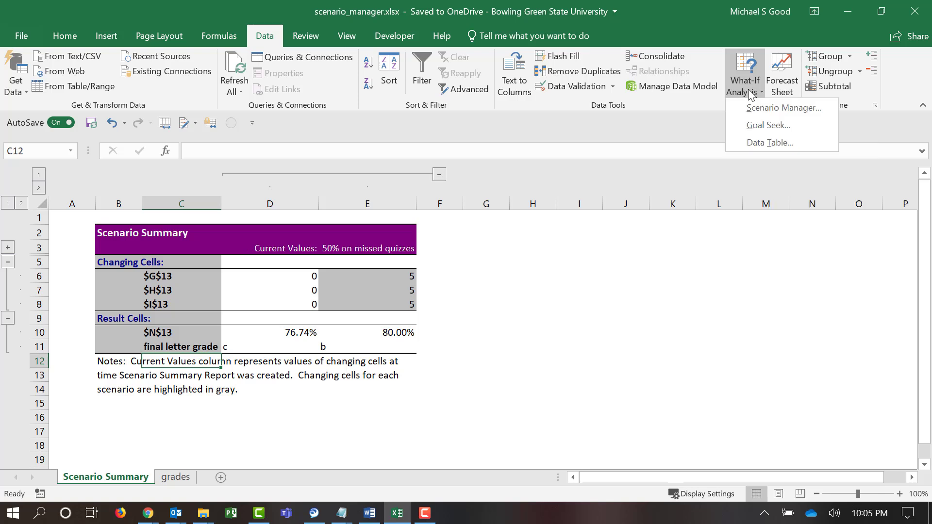
left_click(758, 102)
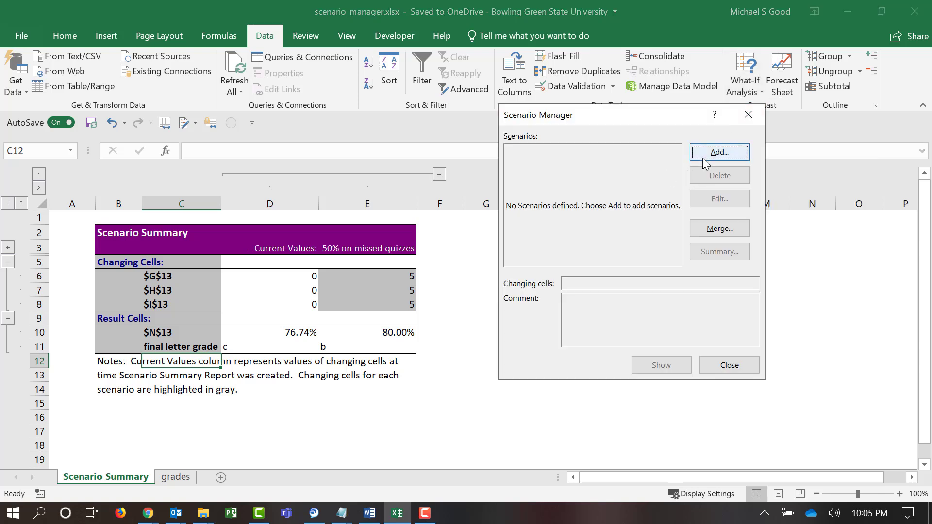
left_click(727, 366)
left_click(191, 475)
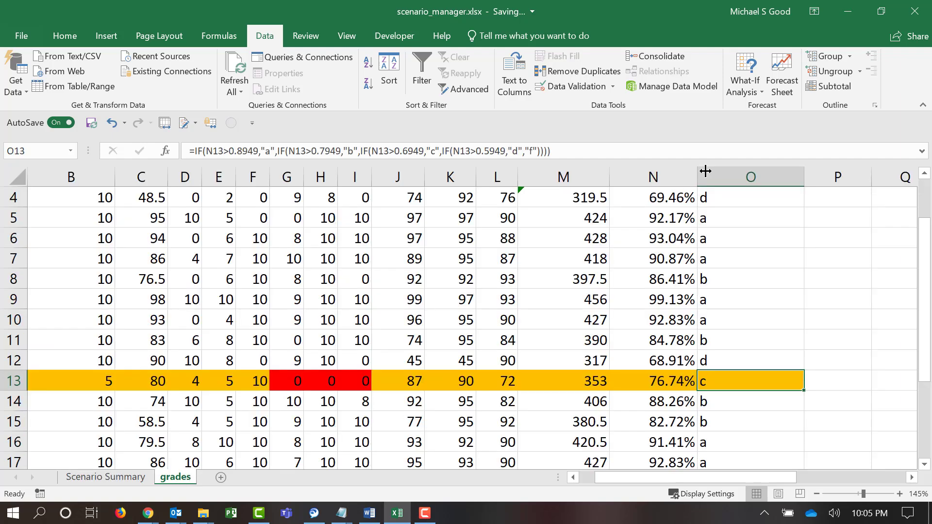
Add a '100% on missed quizzes' scenario setting G13:I13 to 10, then request a summary.
left_click(746, 75)
left_click(756, 107)
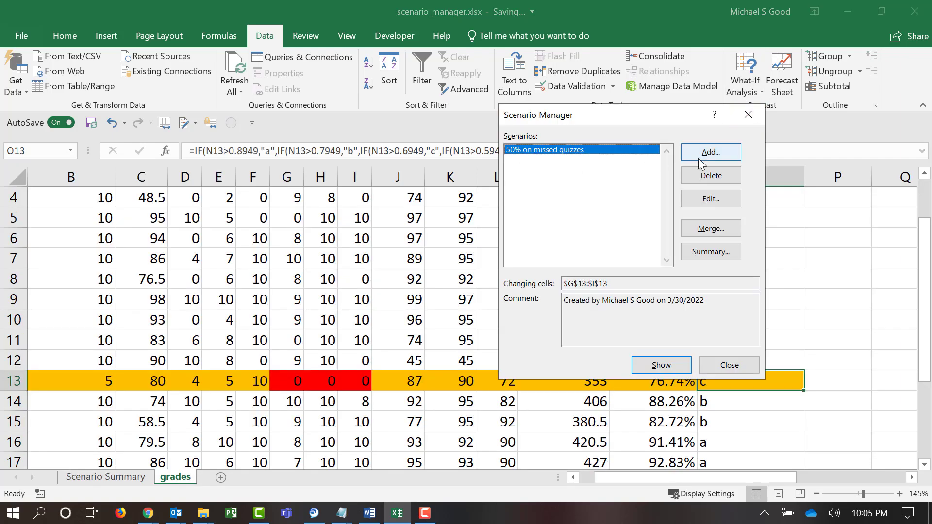
left_click(710, 154)
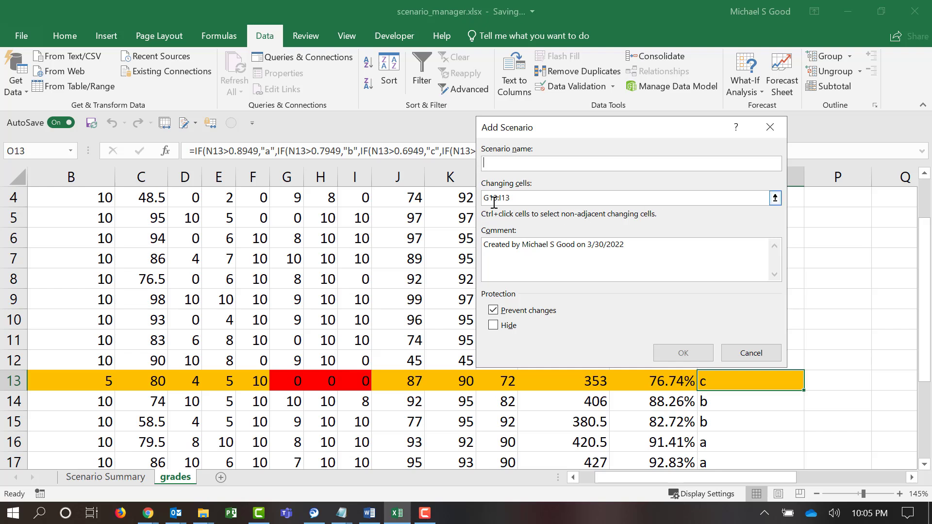
type("100% on missed quizzes")
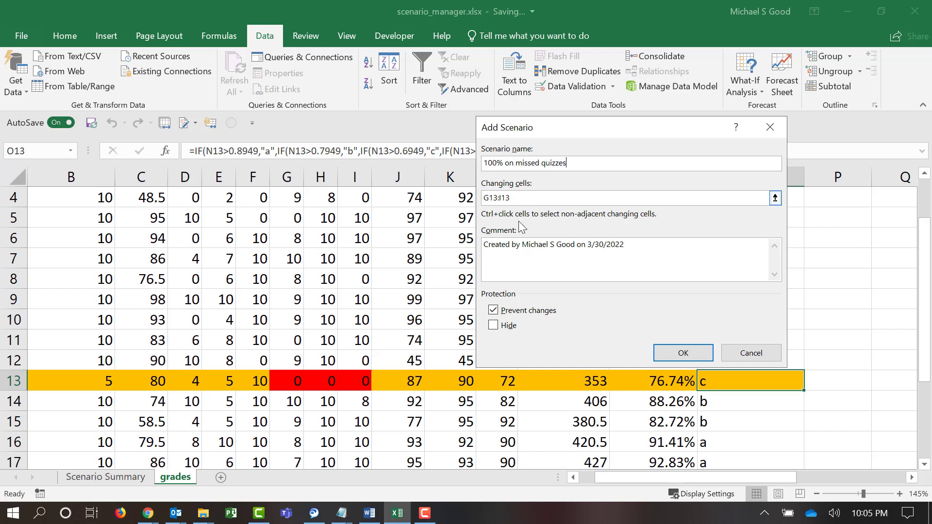
left_click(684, 353)
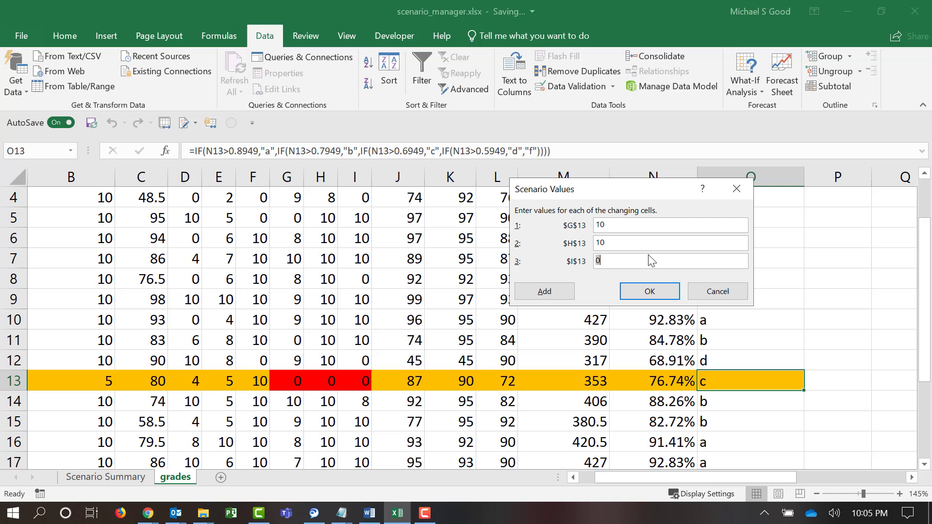
type("10")
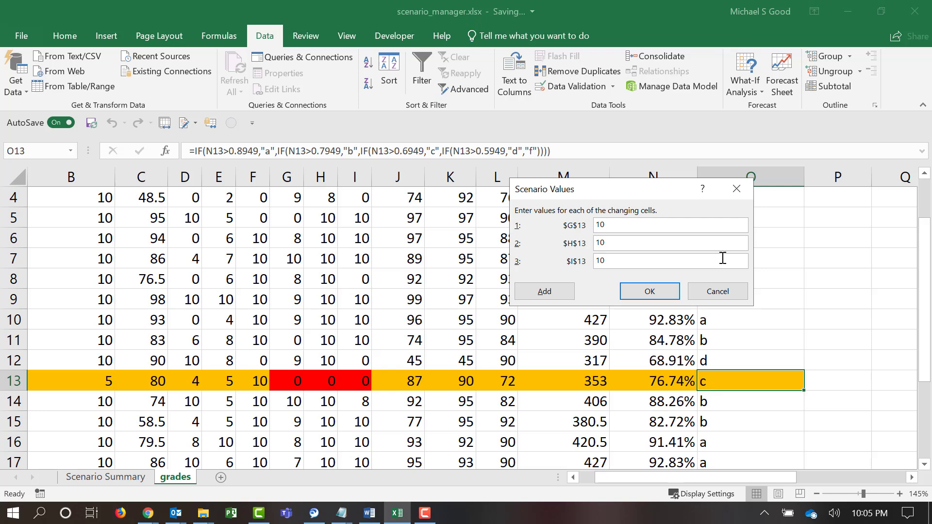
left_click(640, 290)
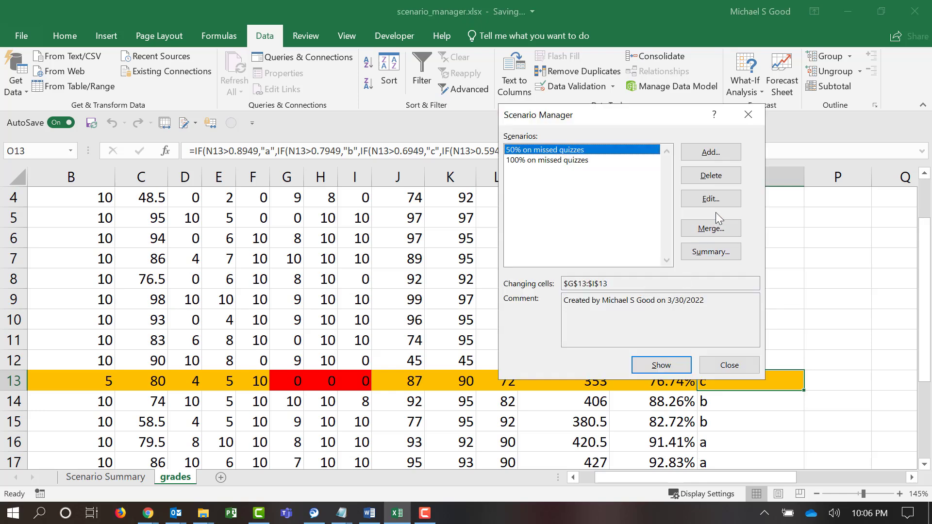
left_click(725, 252)
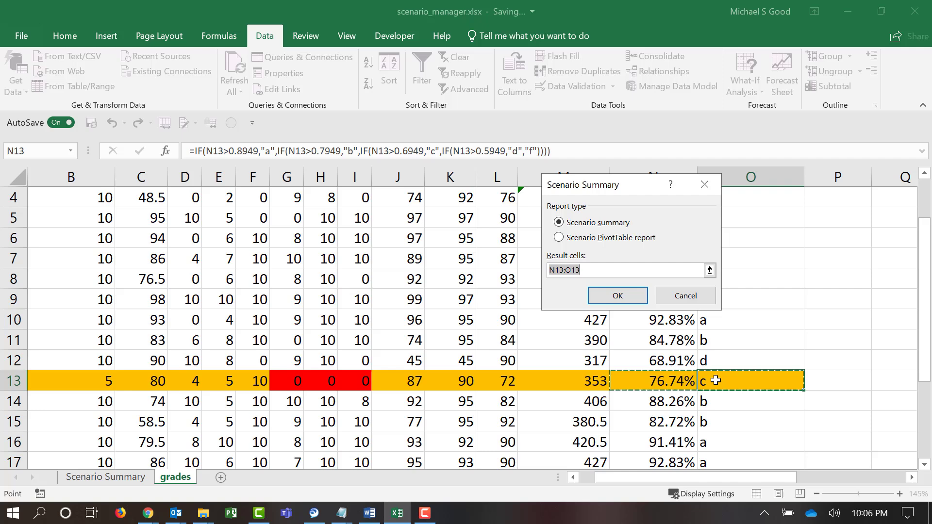
Generate Scenario Summary 2 for N13:O13 and check the 100% scenario's quiz values and grade.
left_click(617, 293)
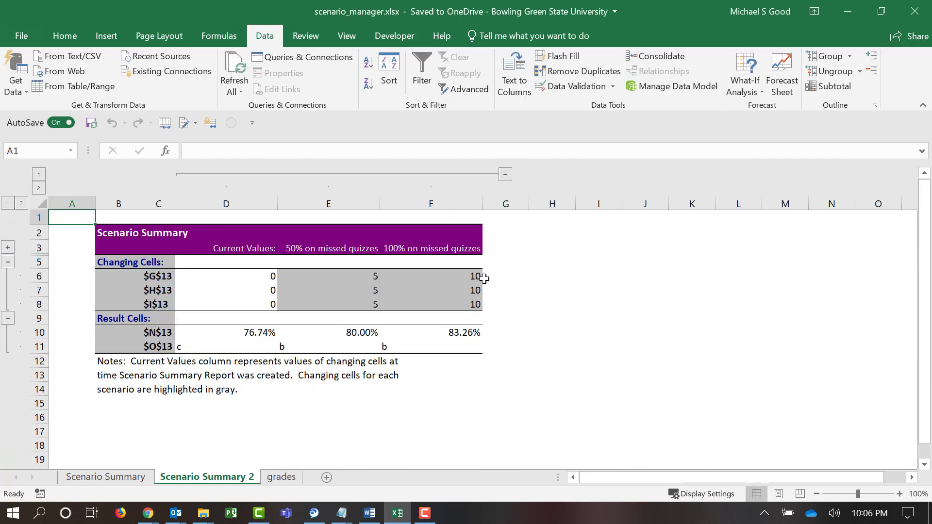
left_click_drag(476, 274, 479, 301)
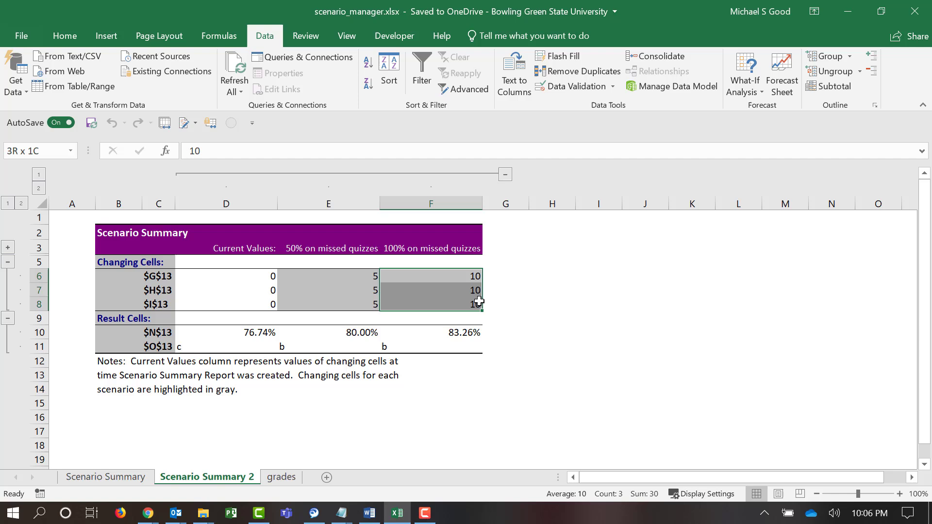
left_click(407, 344)
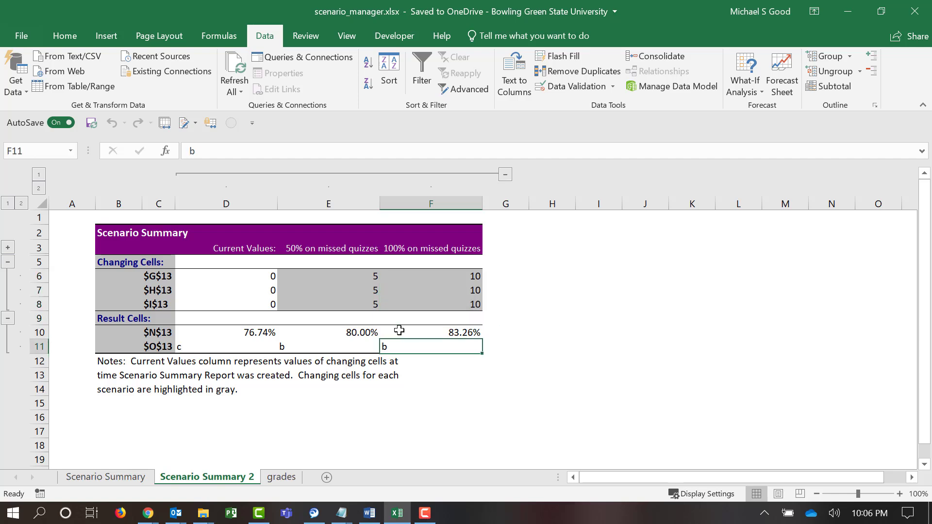